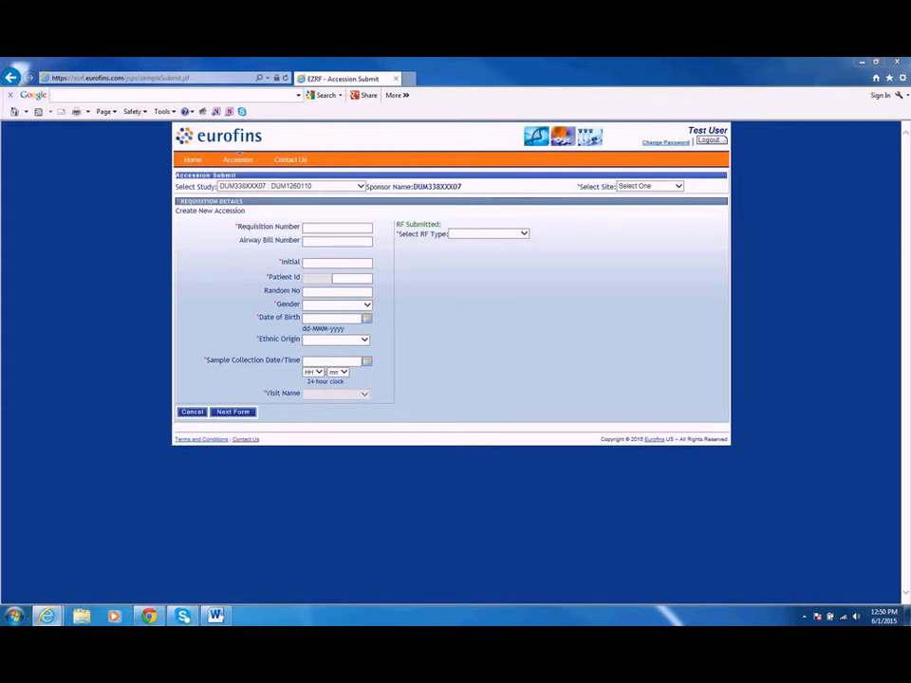
Step: Select site 9996 for the new accession in study DUM338XXX07 : DUM1260110
mouse_move(242, 171)
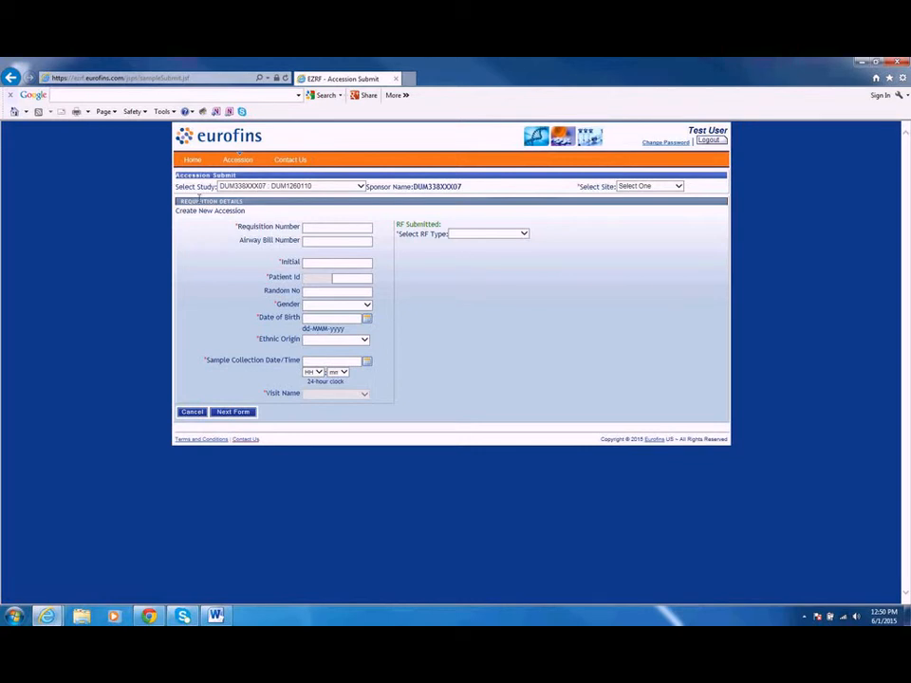
left_click(632, 187)
left_click(632, 203)
Step: Enter the requisition number and the airway bill number for the new accession
left_click(317, 224)
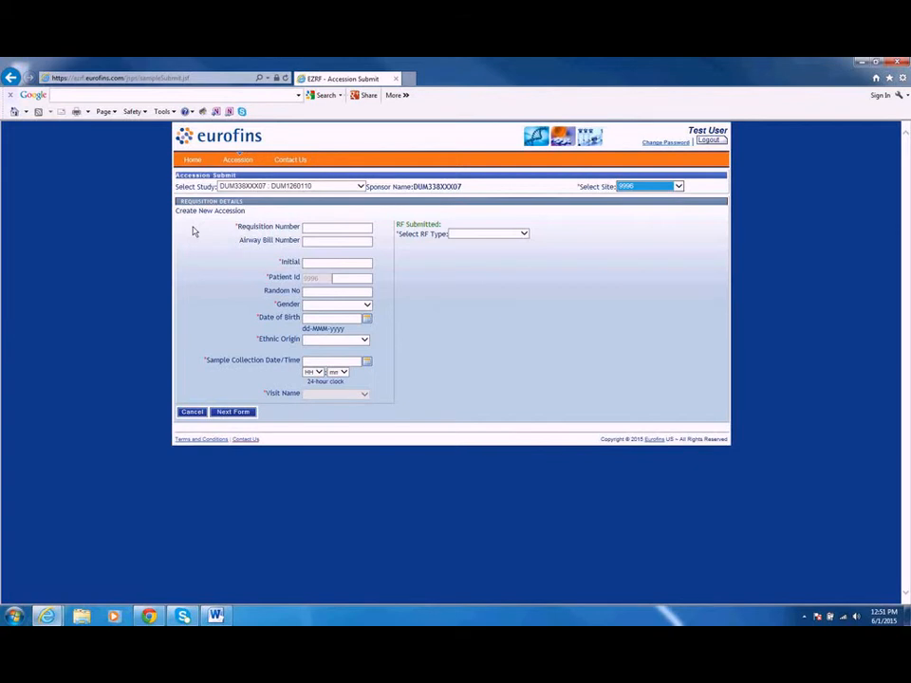
left_click(334, 230)
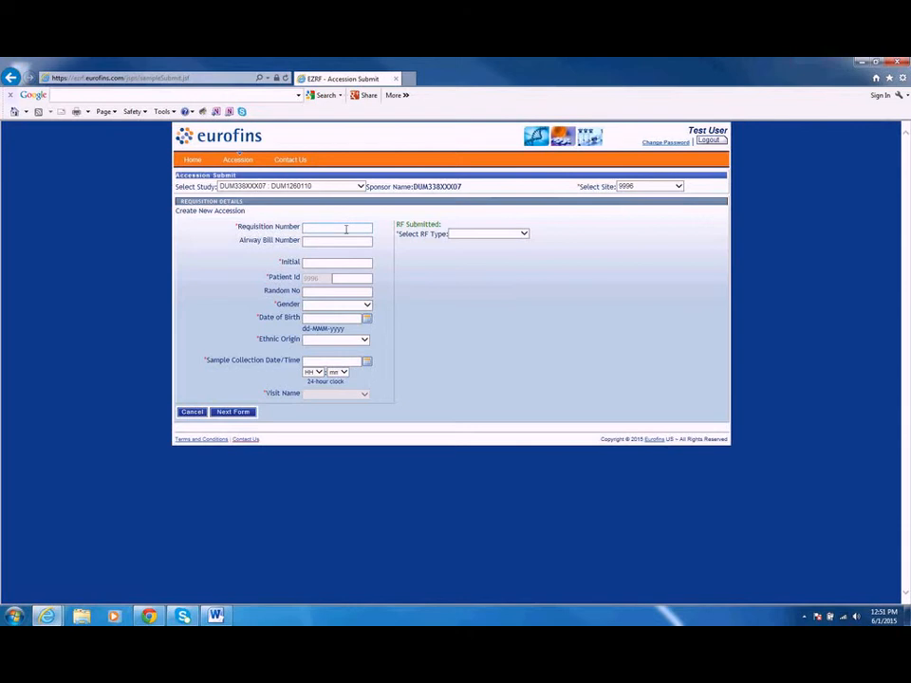
left_click(325, 227)
type("Ty7")
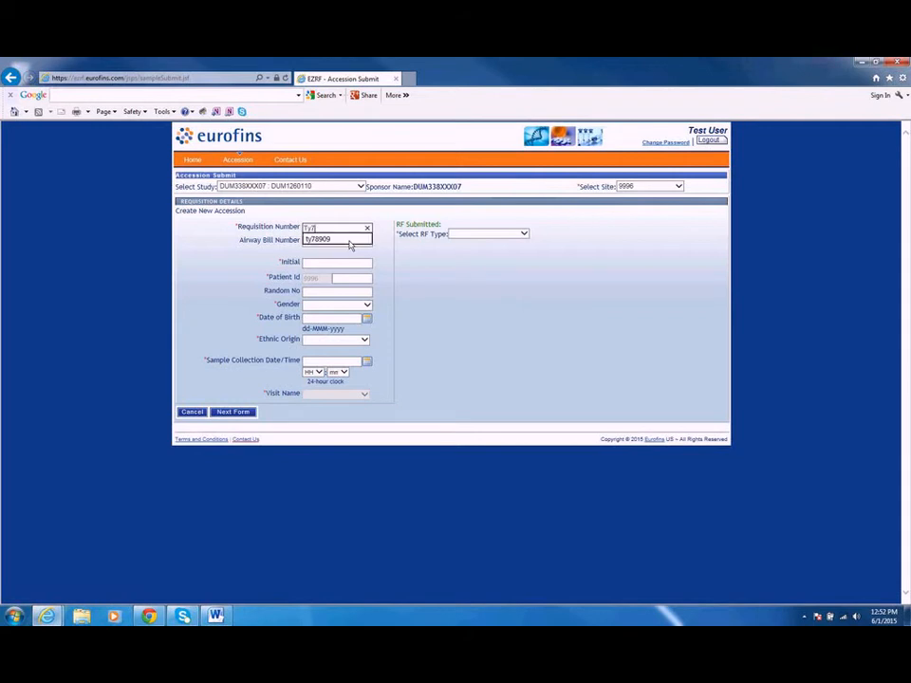
type("8905")
left_click(354, 240)
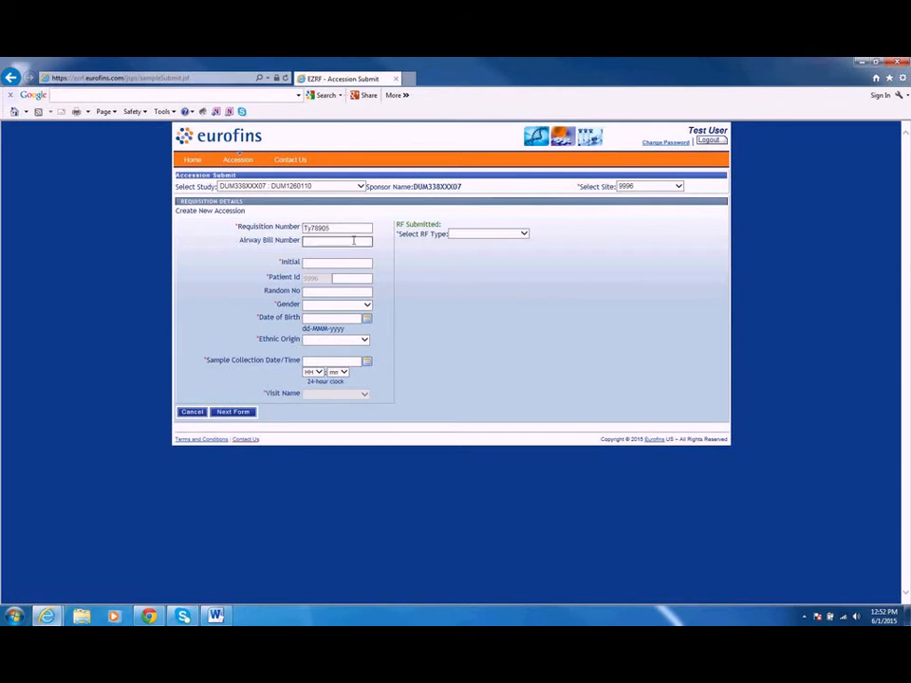
type("1")
type("8976542")
Step: Fill in the patient's initials and the patient ID, leaving the random number blank
left_click(354, 261)
type("H")
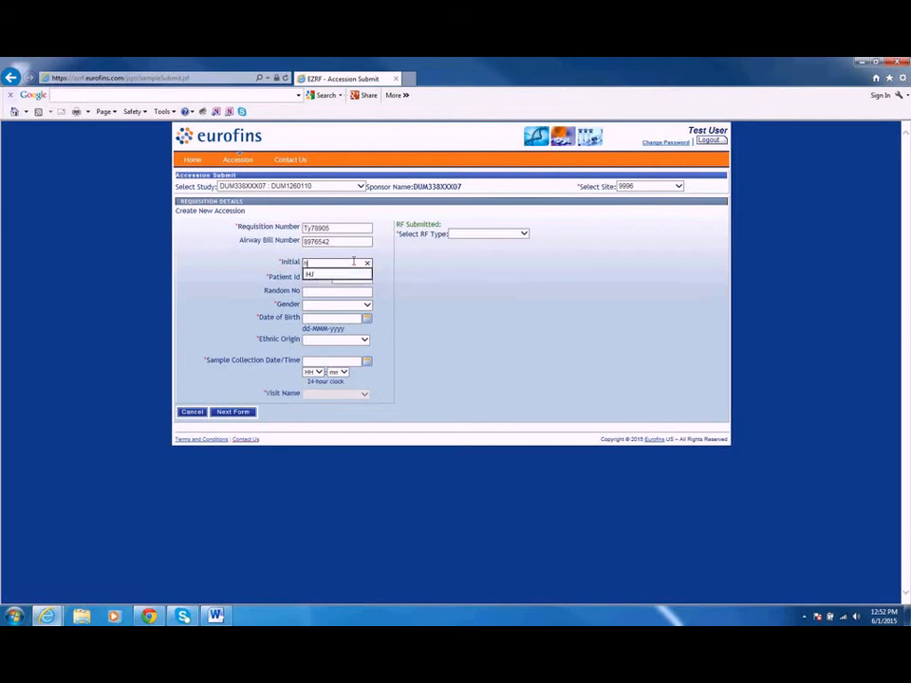
type("bn")
left_click(356, 275)
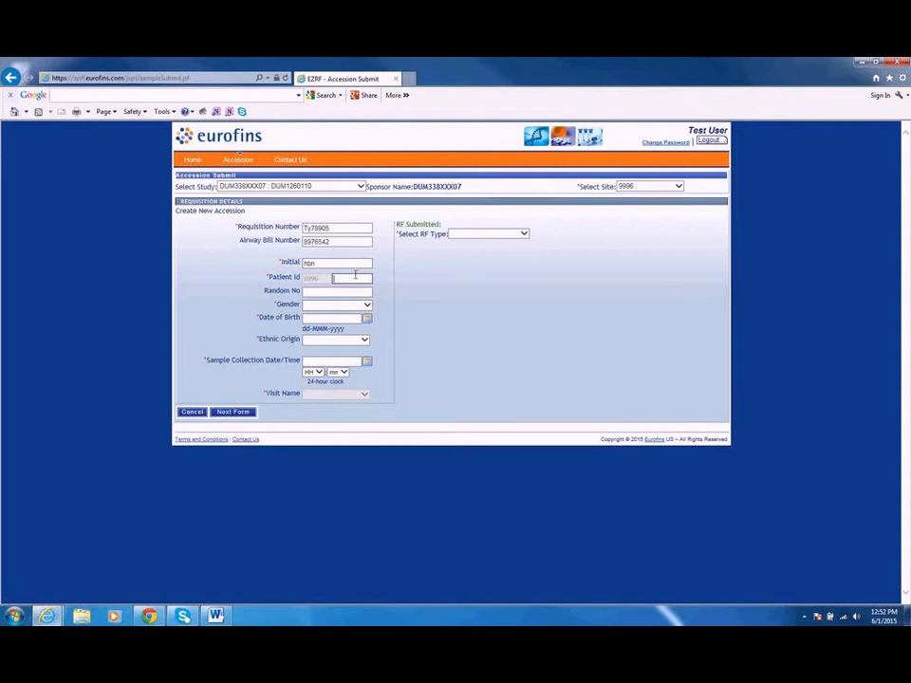
type("87187")
left_click(347, 295)
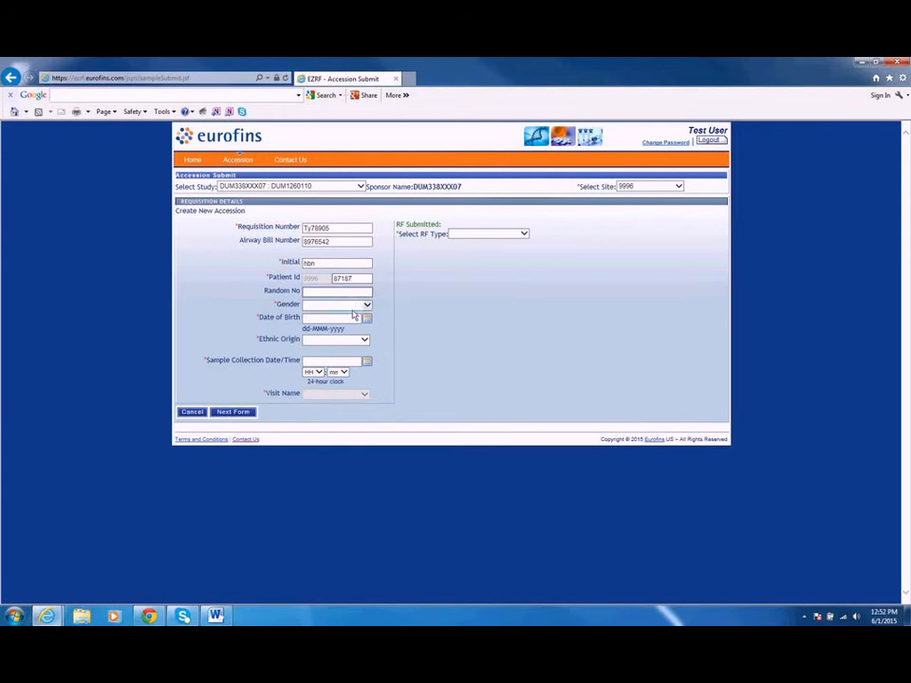
Step: Set the patient's gender to Male and pick the date of birth from the calendar
left_click(352, 309)
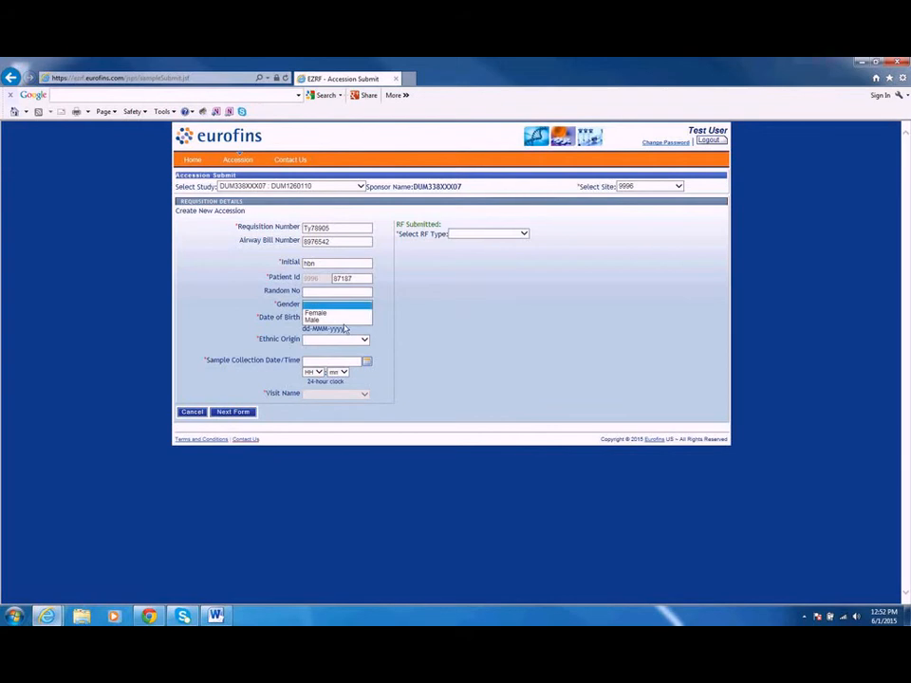
left_click(346, 320)
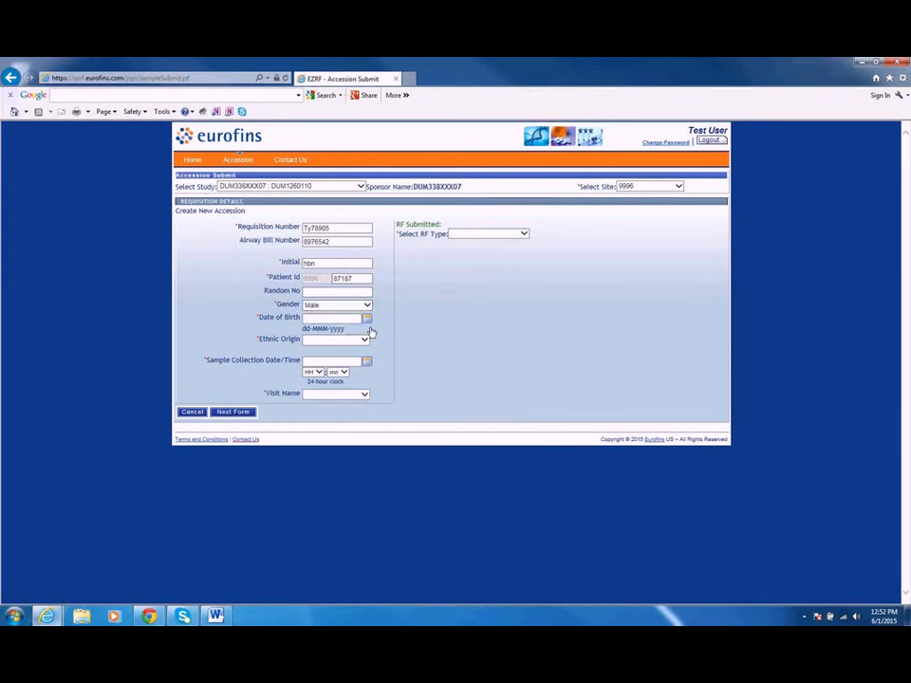
left_click(370, 329)
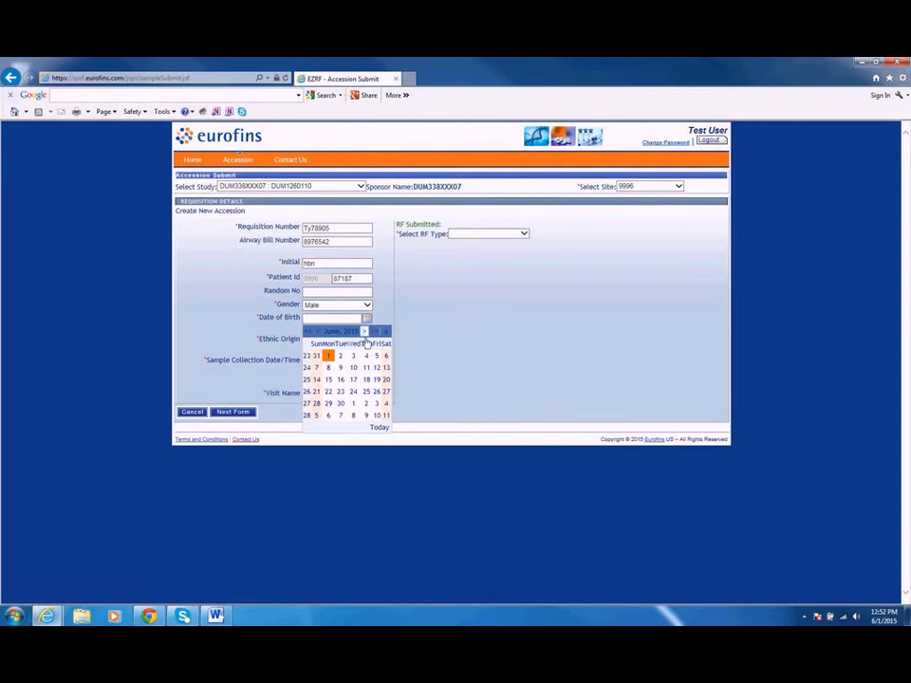
left_click(317, 332)
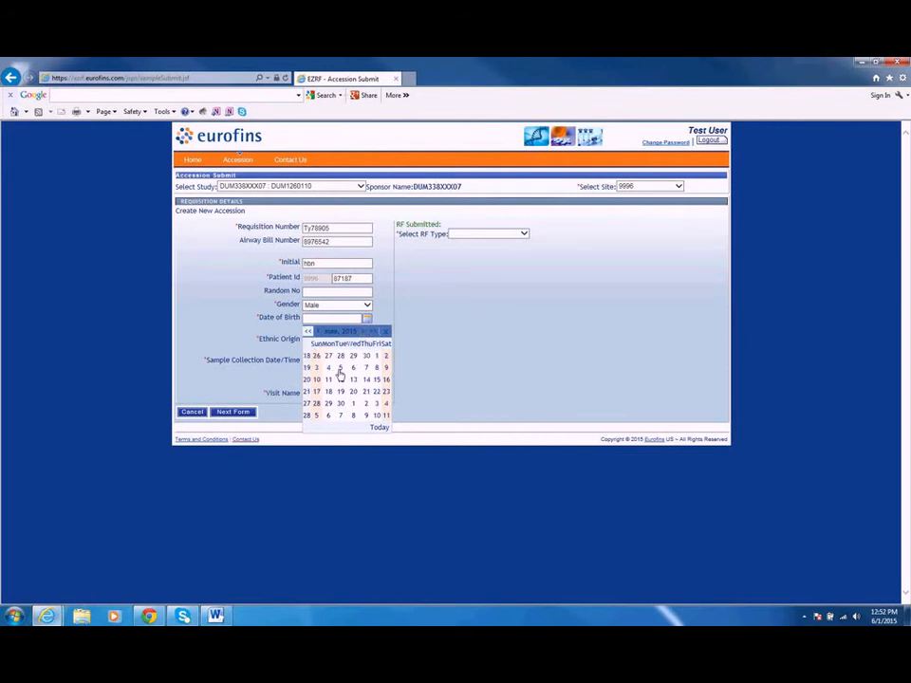
left_click(353, 367)
Step: Set the ethnic origin to Other and the sample collection date and time to 01-Jun-2015 01:01
left_click(365, 340)
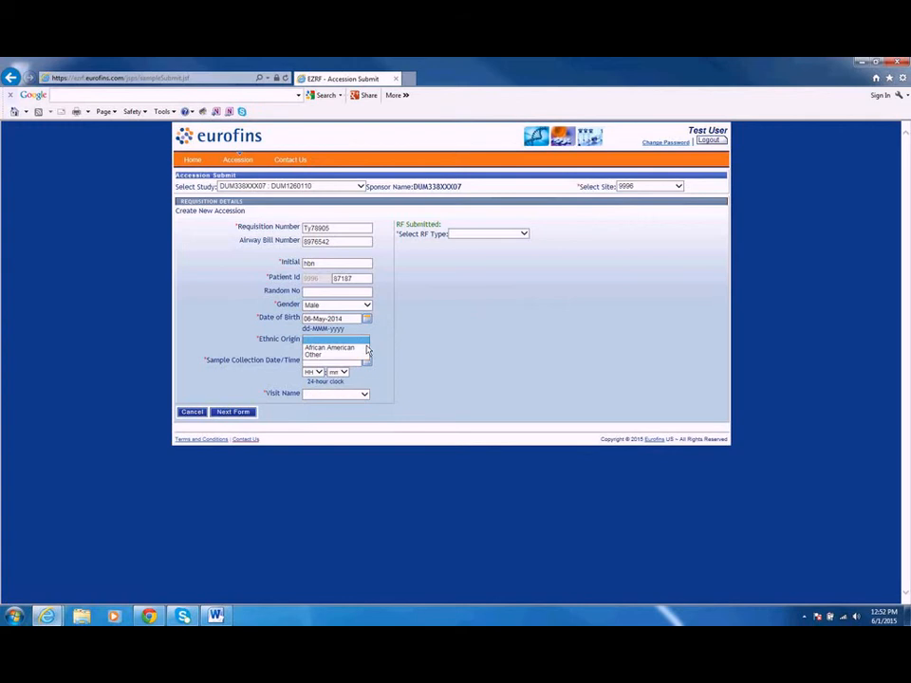
left_click(359, 357)
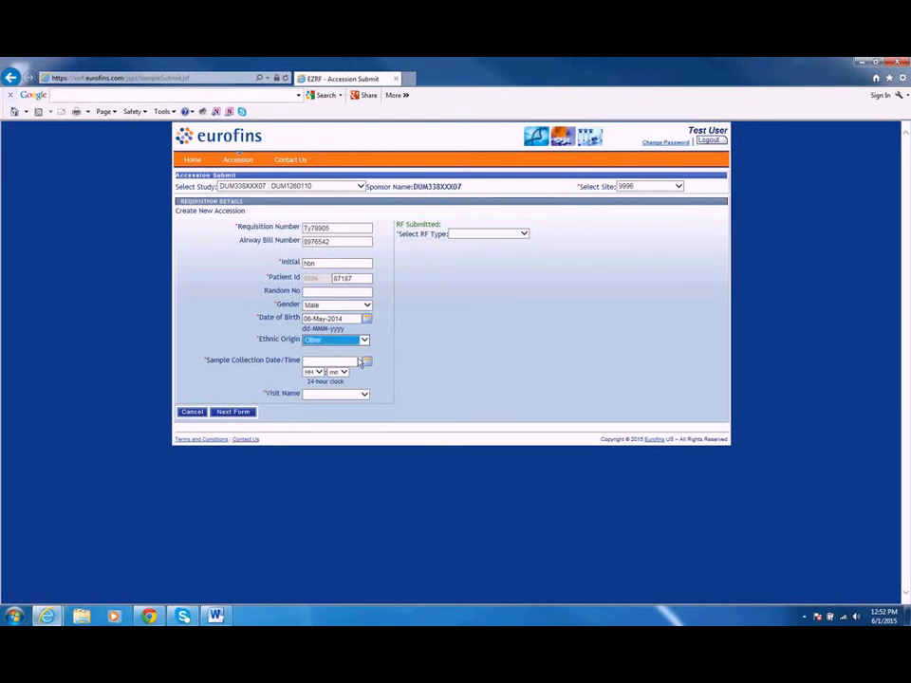
left_click(367, 362)
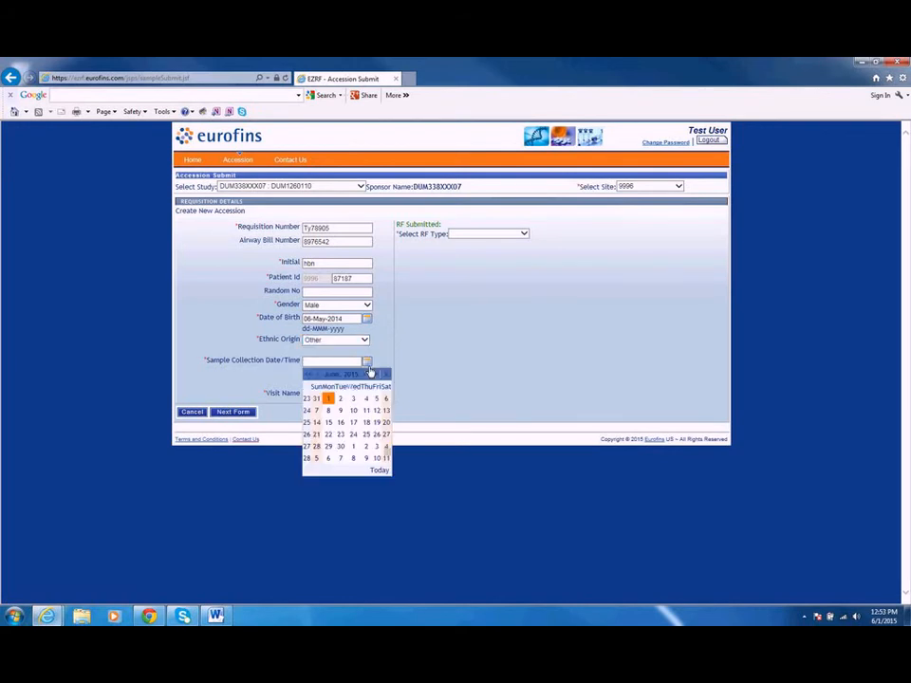
left_click(329, 397)
left_click(322, 373)
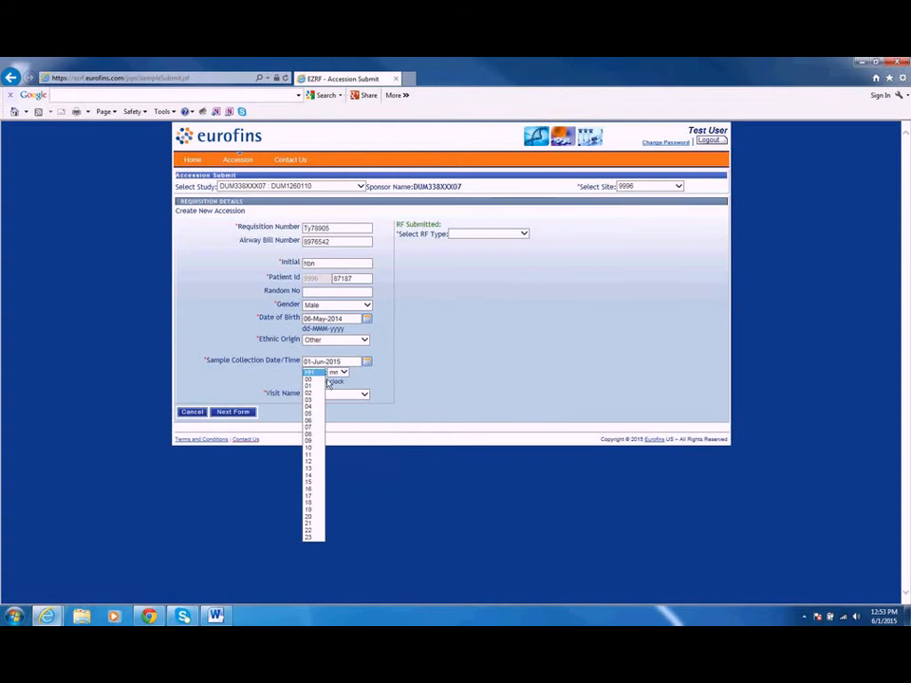
left_click(308, 386)
left_click(338, 372)
left_click(334, 406)
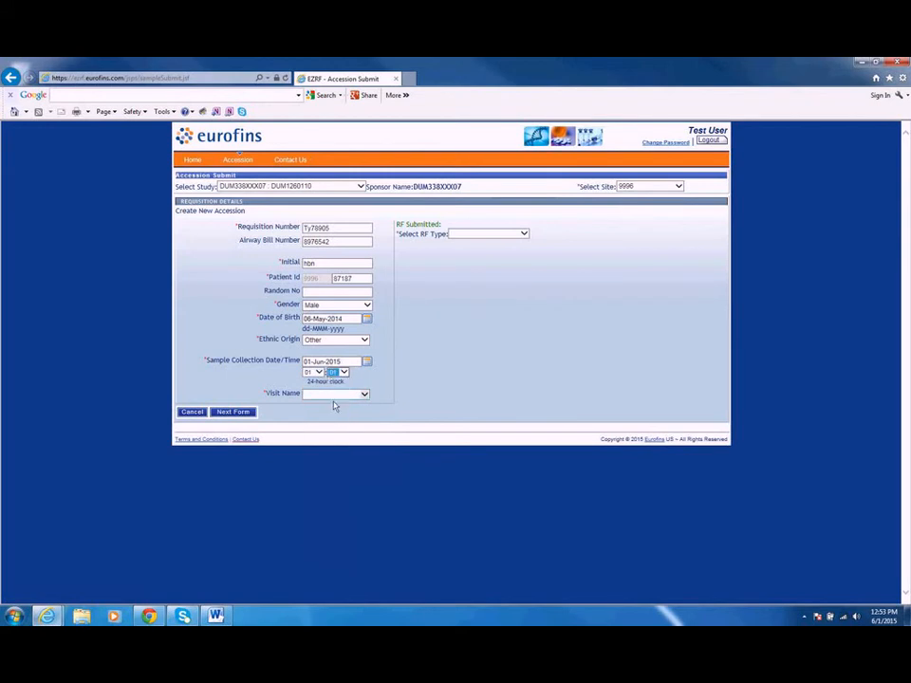
Step: Set the visit name to Visit 1 so that its expected ambient samples load
left_click(334, 394)
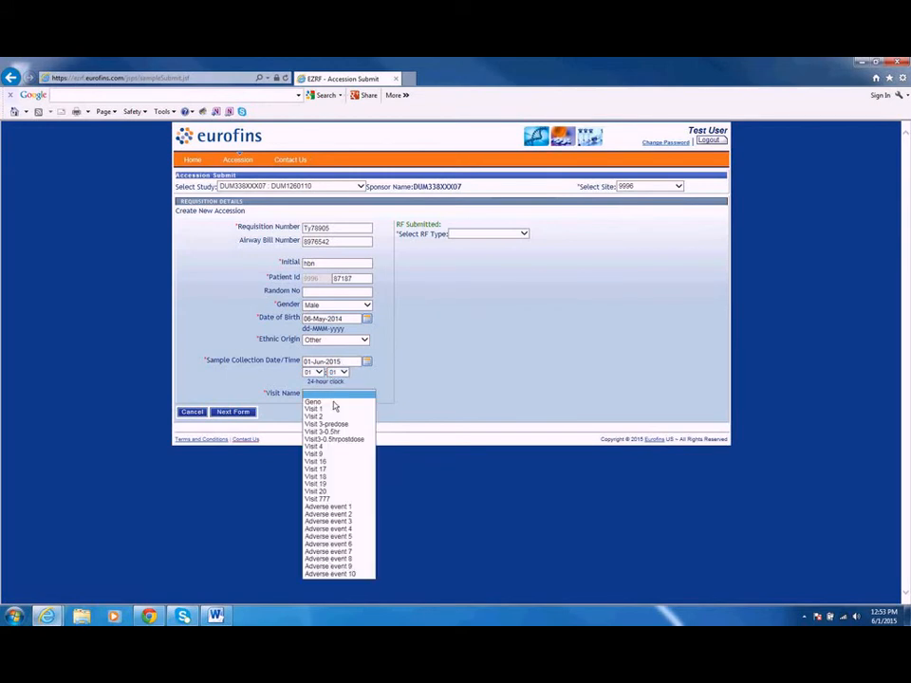
left_click(332, 409)
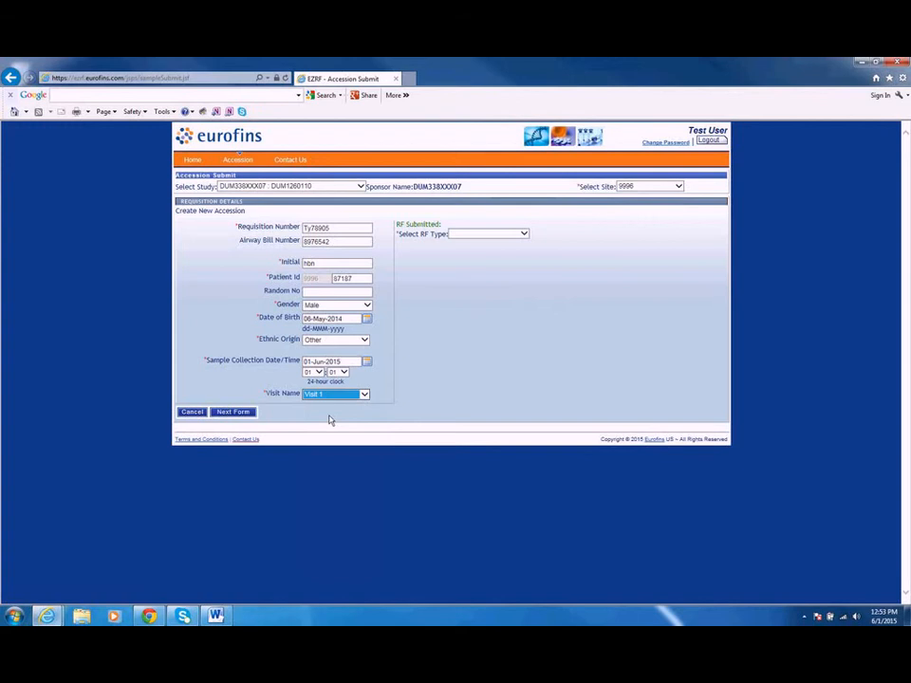
left_click(332, 394)
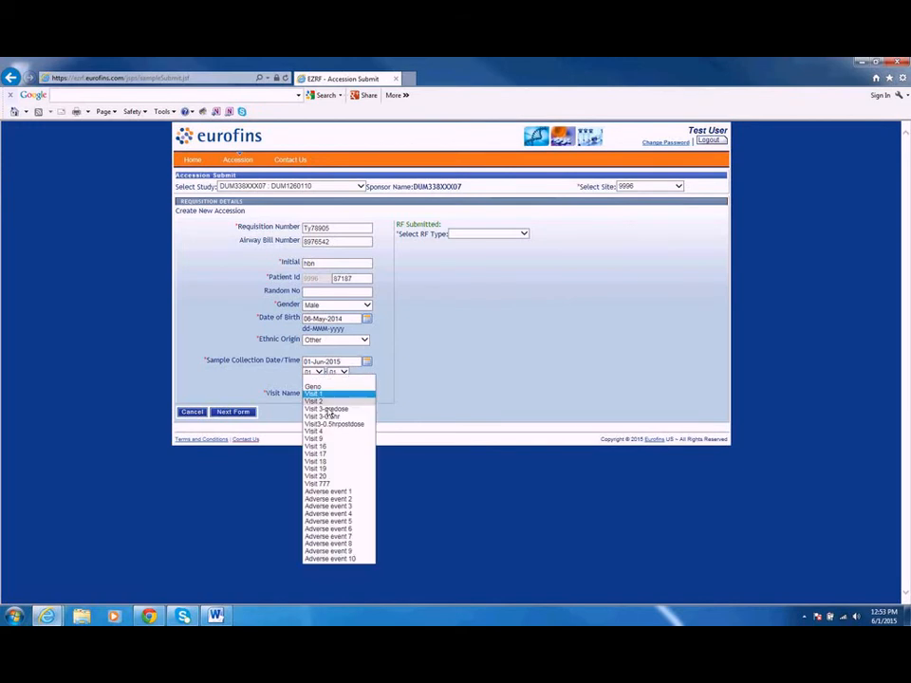
left_click(330, 403)
left_click(330, 396)
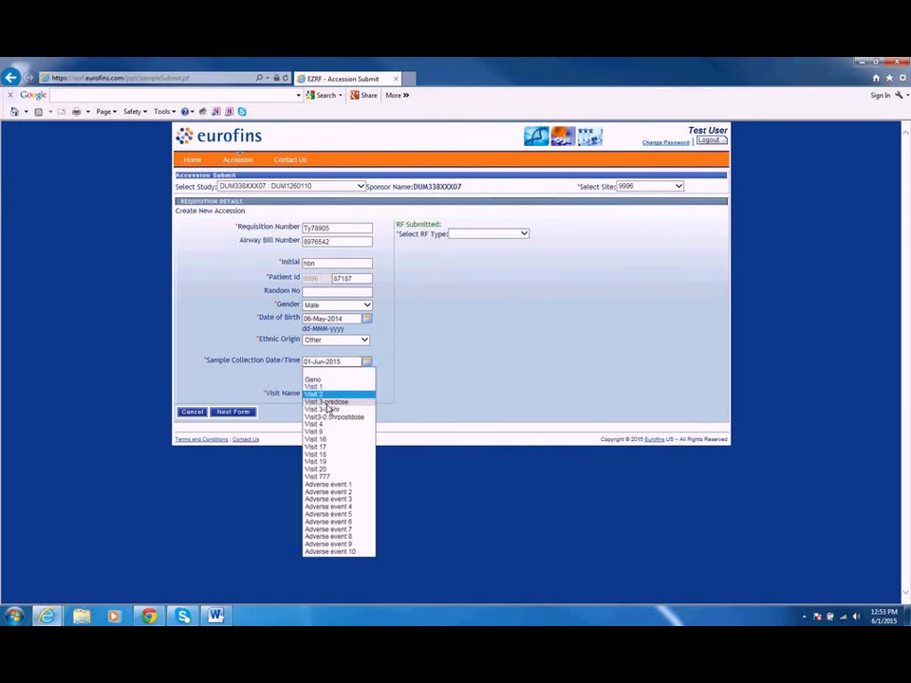
left_click(330, 385)
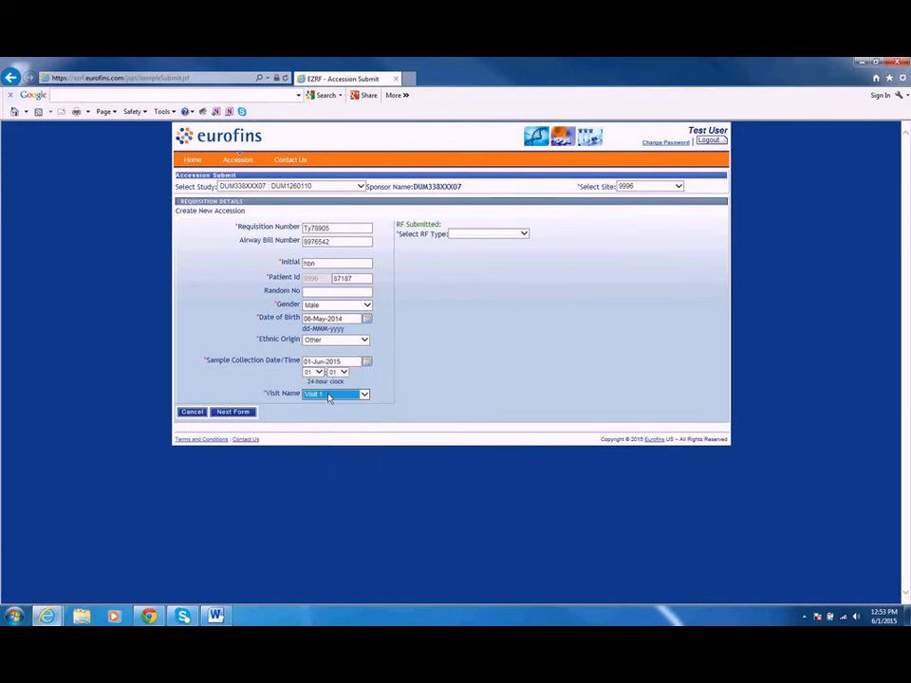
left_click(336, 397)
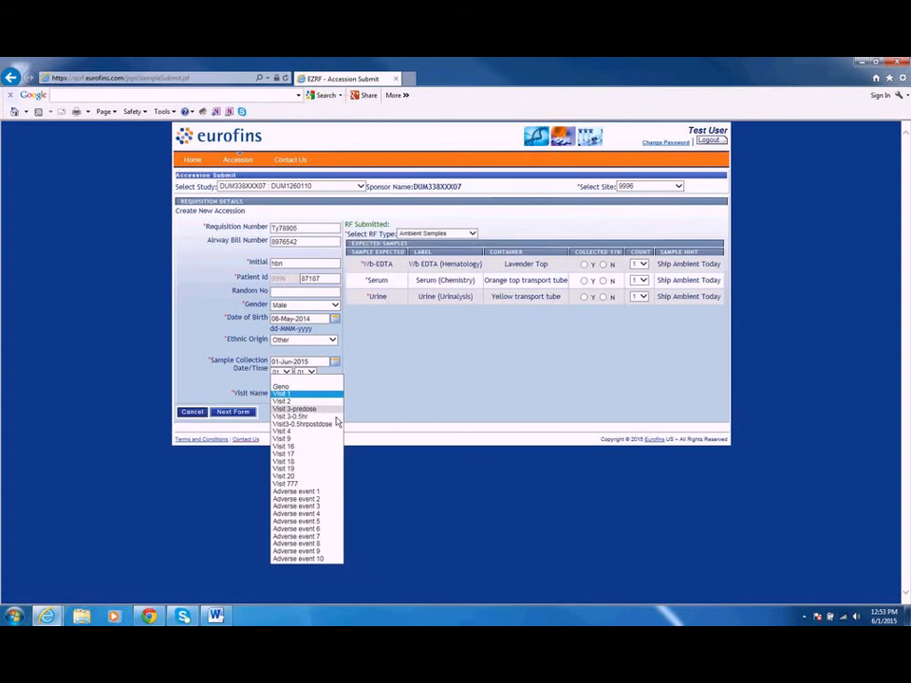
left_click(321, 401)
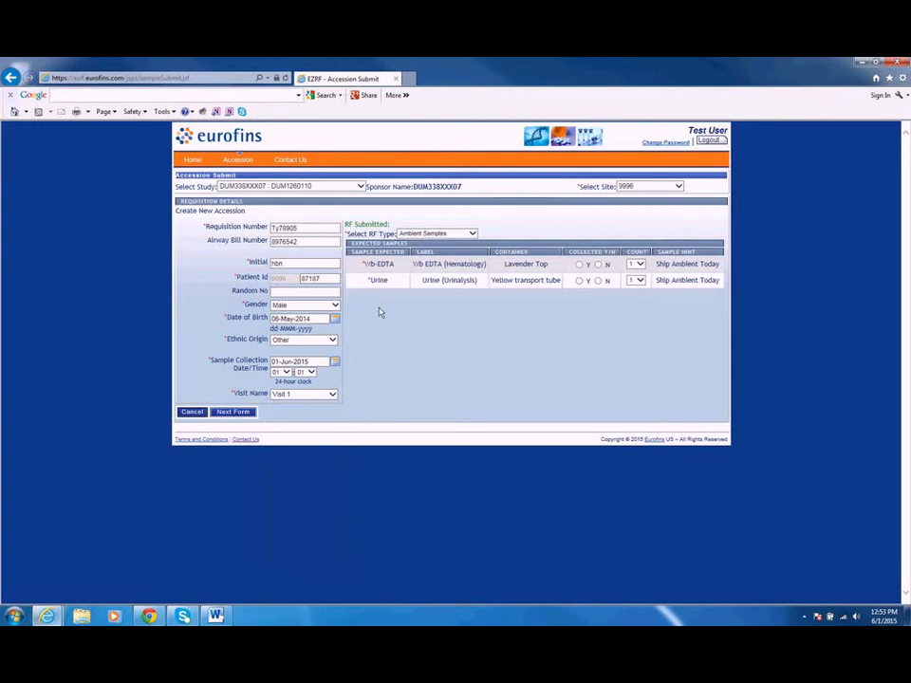
Step: Mark the W/b-EDTA and Urine samples as collected and submit the Ambient Samples requisition form
left_click(579, 263)
left_click(579, 281)
left_click(598, 281)
left_click(248, 414)
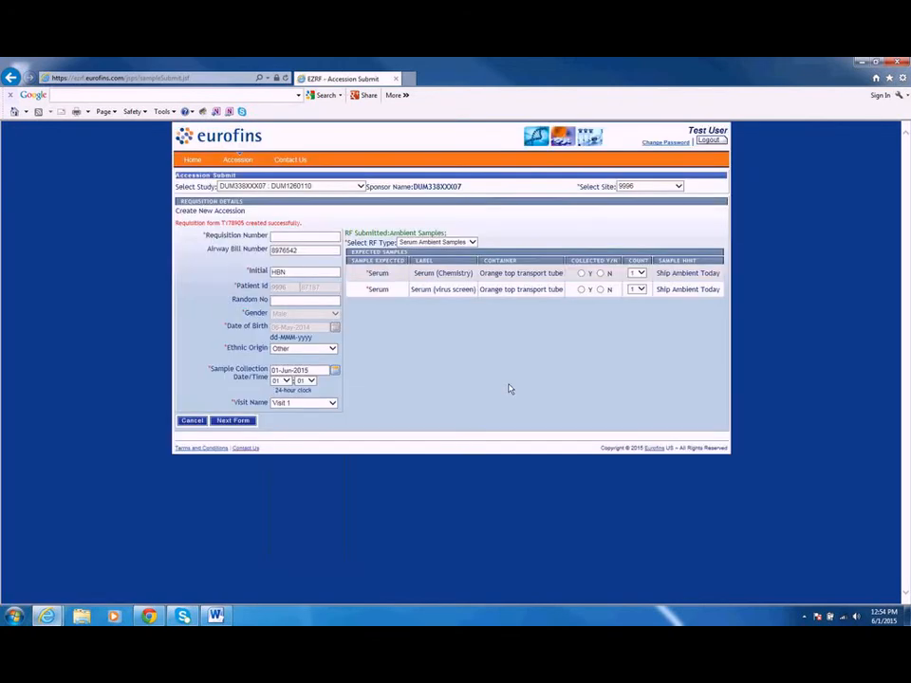
left_click_drag(176, 222, 300, 225)
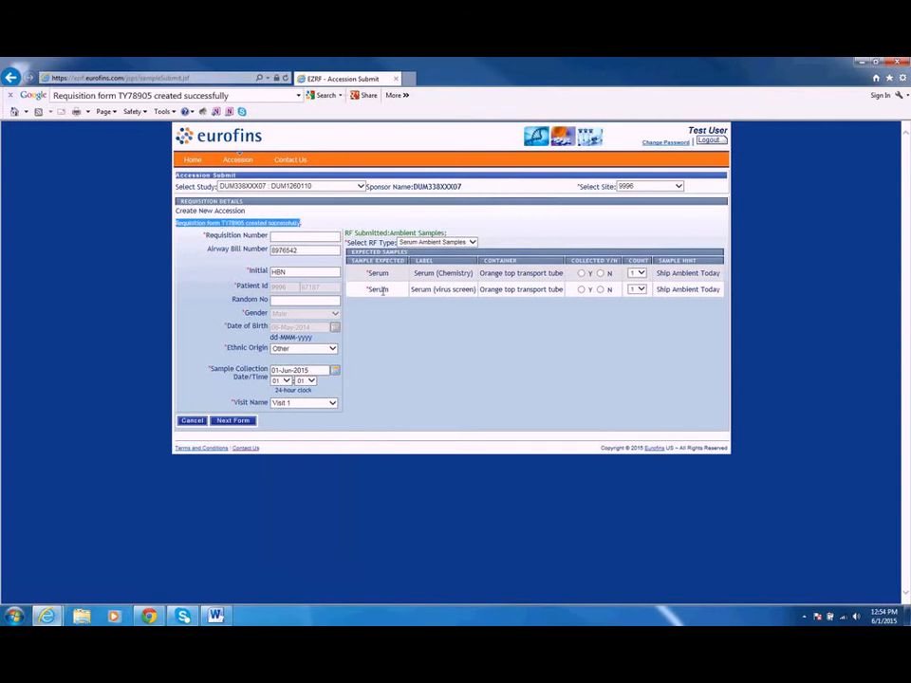
left_click(477, 220)
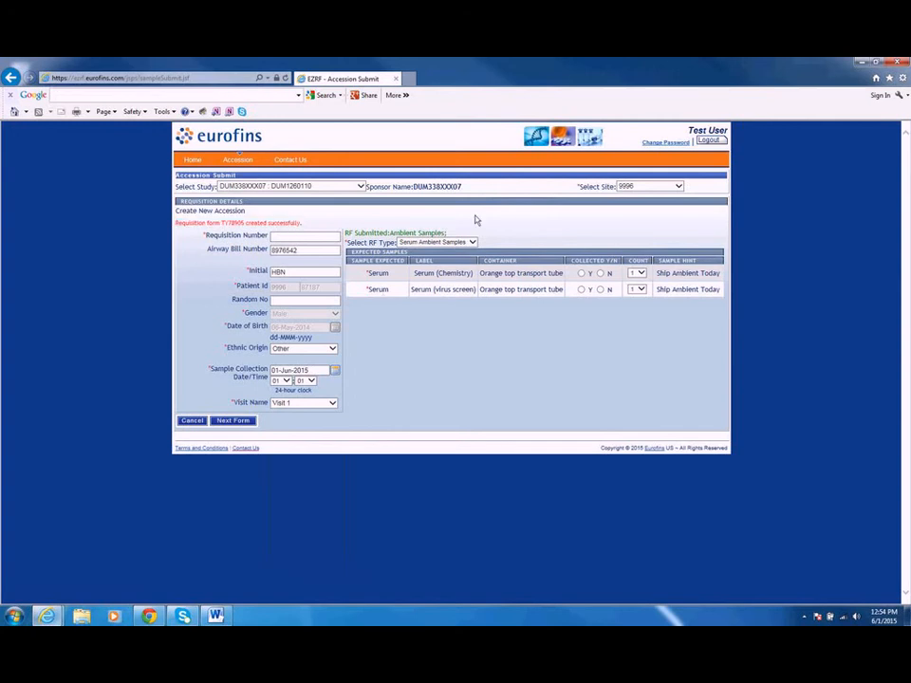
Step: Mark both serum samples as collected, enter the form's requisition number and submit the Serum Ambient Samples form
left_click(581, 272)
left_click(581, 288)
left_click(315, 239)
type("GH87654")
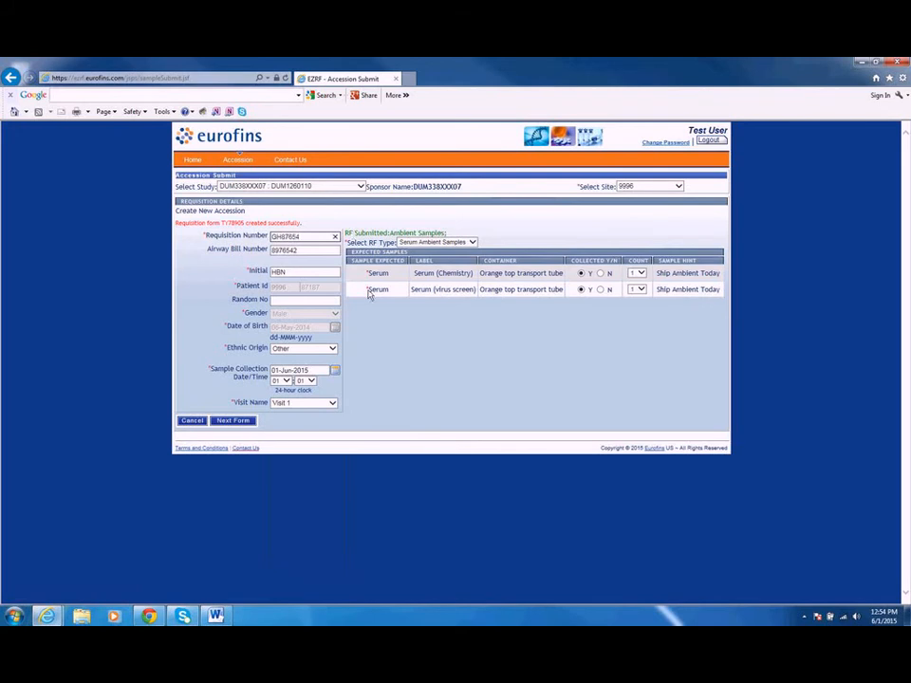
left_click(251, 425)
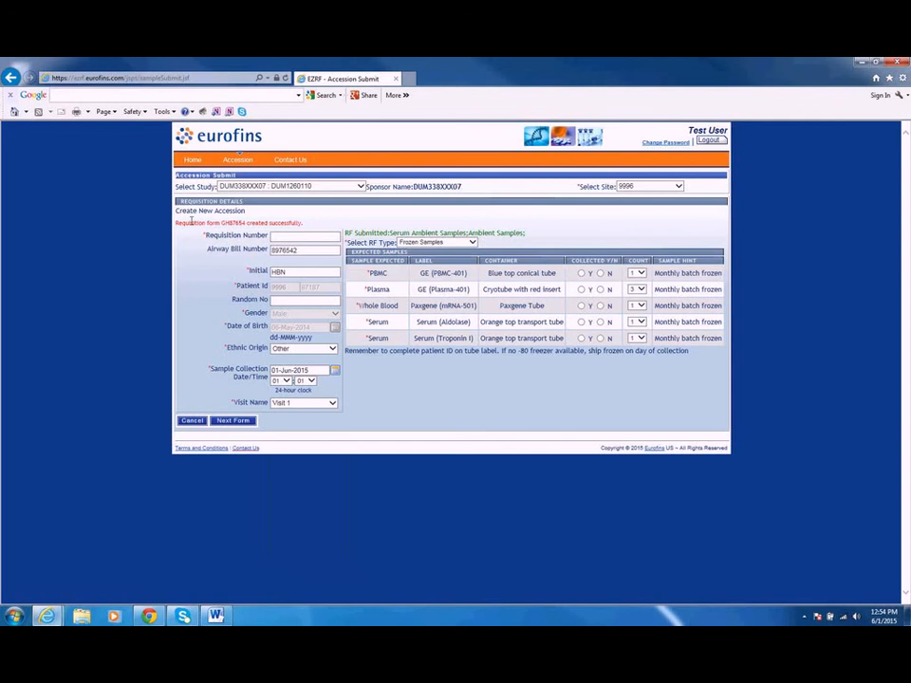
Step: Enter the requisition number for the Frozen Samples form, mark the PBMC and Plasma samples as collected and submit it
type("bn78654")
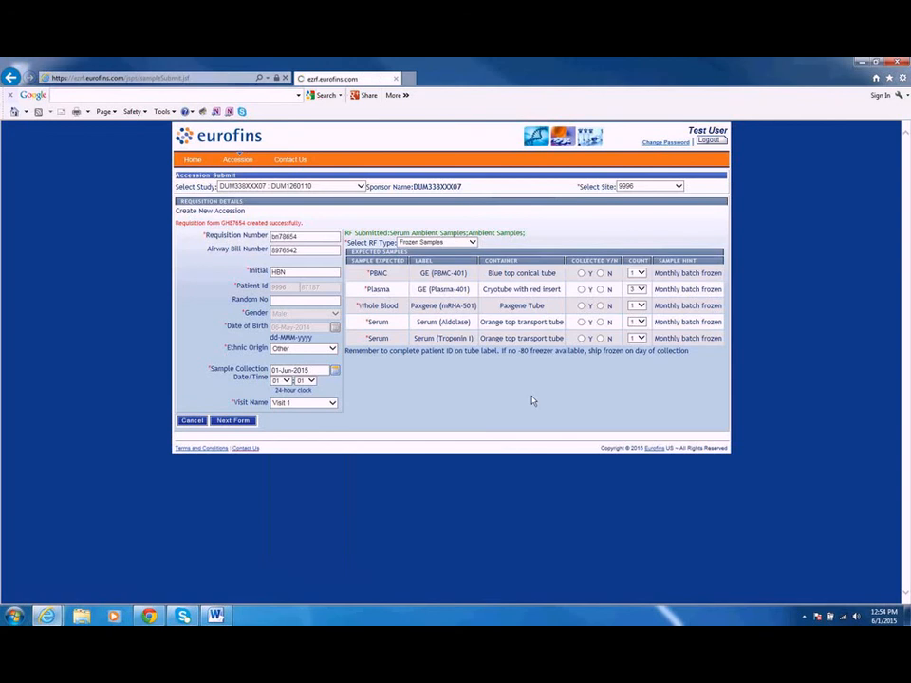
key("space")
key("space")
key("space")
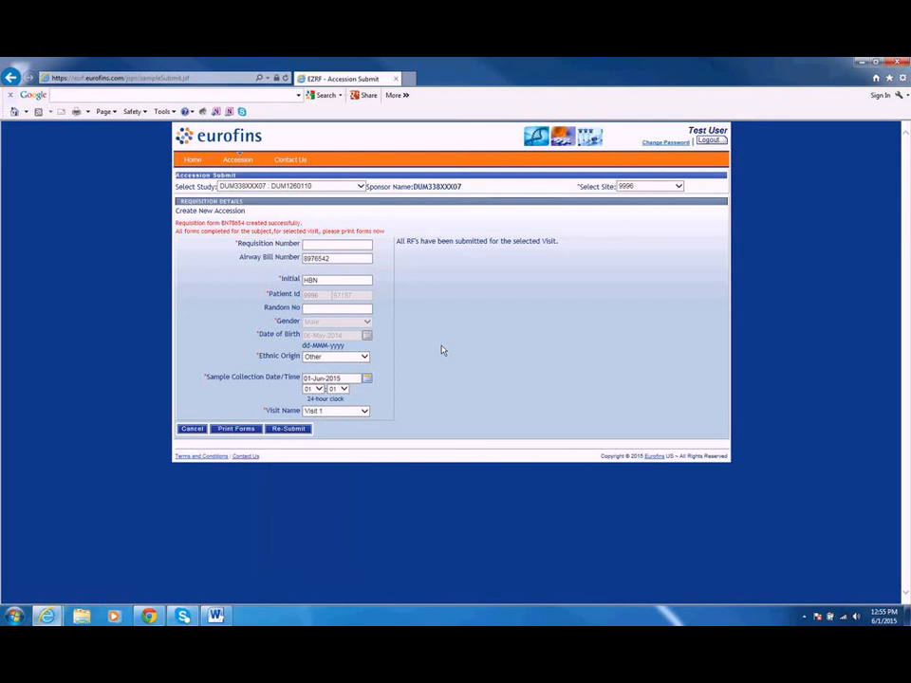
Step: Generate the printable requisition forms for the completed visit and review the Ambient Samples and Frozen Samples pages
left_click_drag(302, 223, 385, 232)
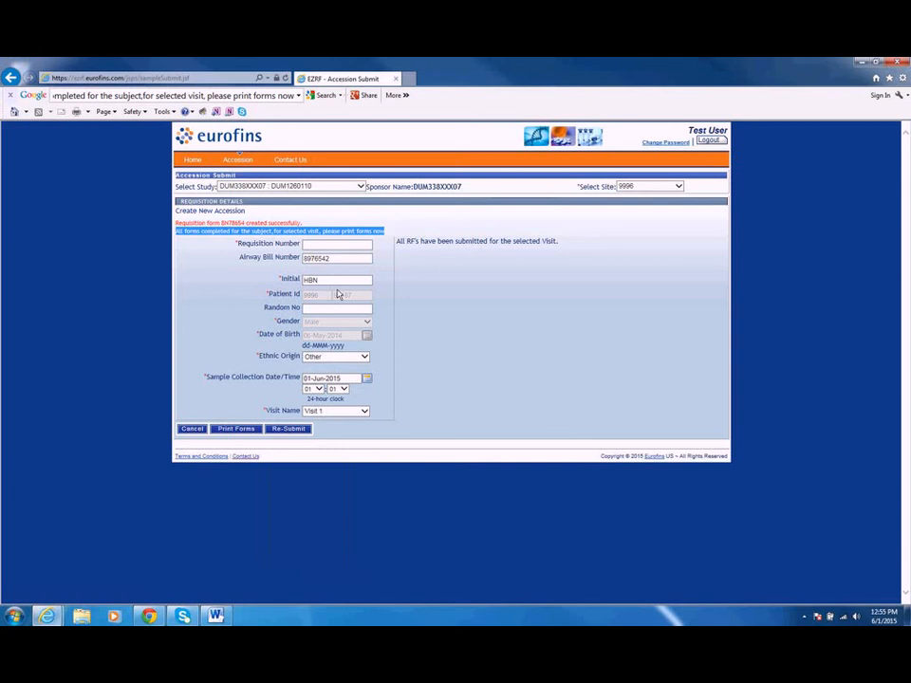
left_click(239, 431)
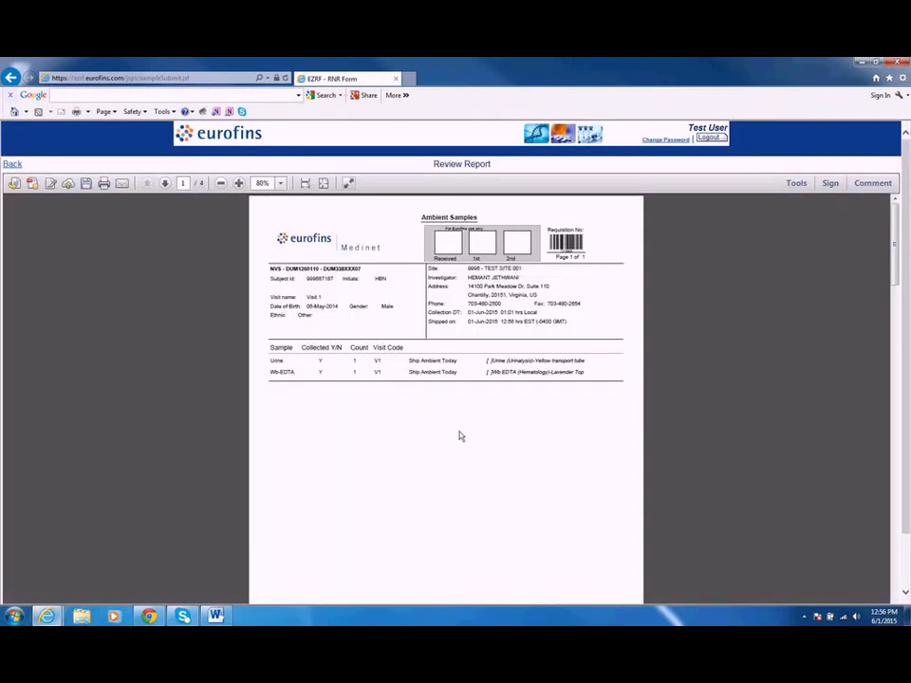
scroll(494, 432, "down", 3)
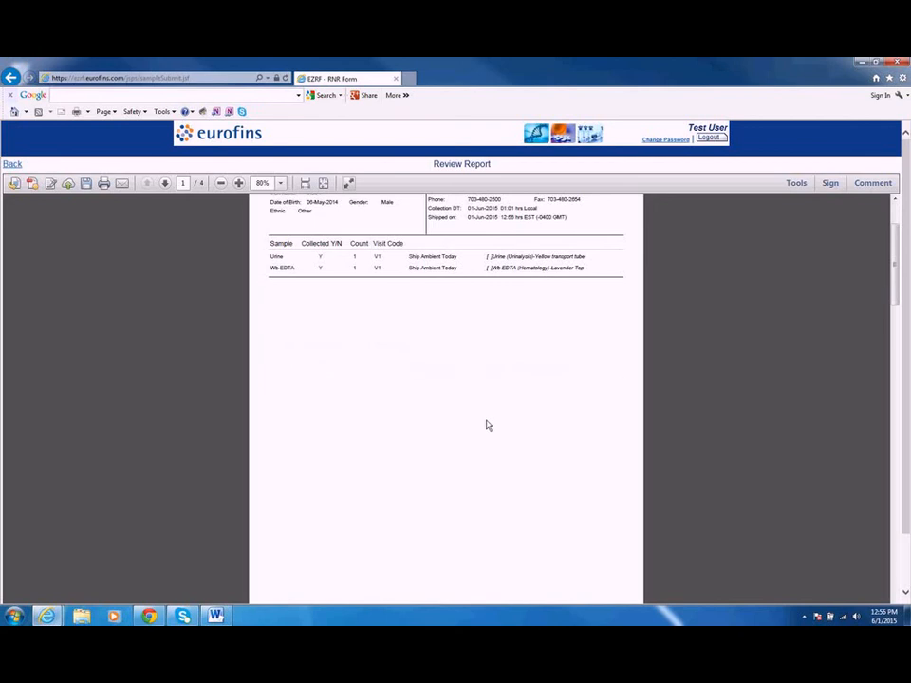
scroll(488, 427, "down", 9)
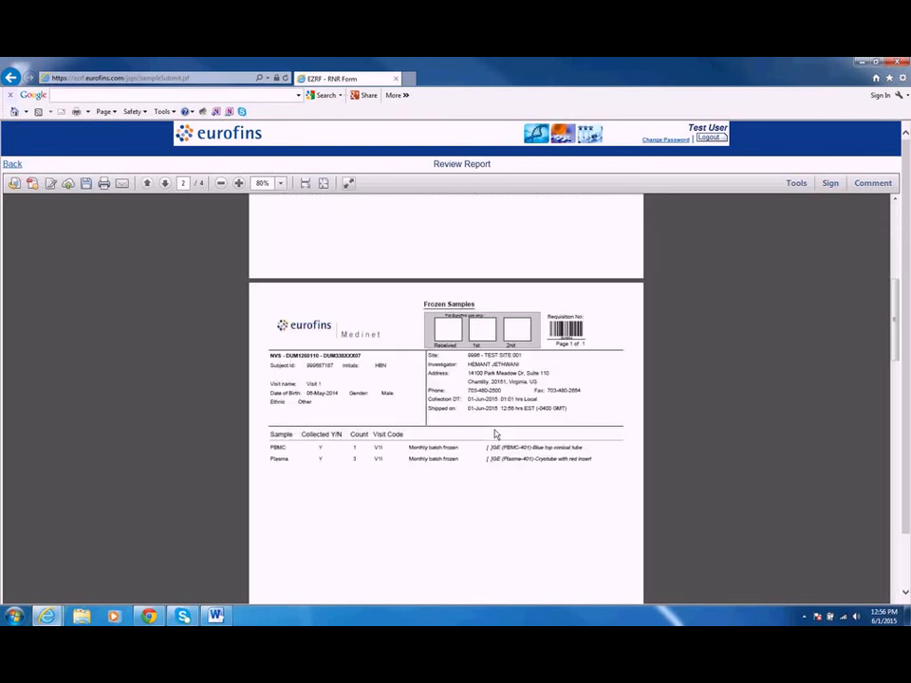
Step: Review the report's Serum Ambient Samples page and the site records summary page, and return to the Ambient Samples page
scroll(493, 434, "down", 10)
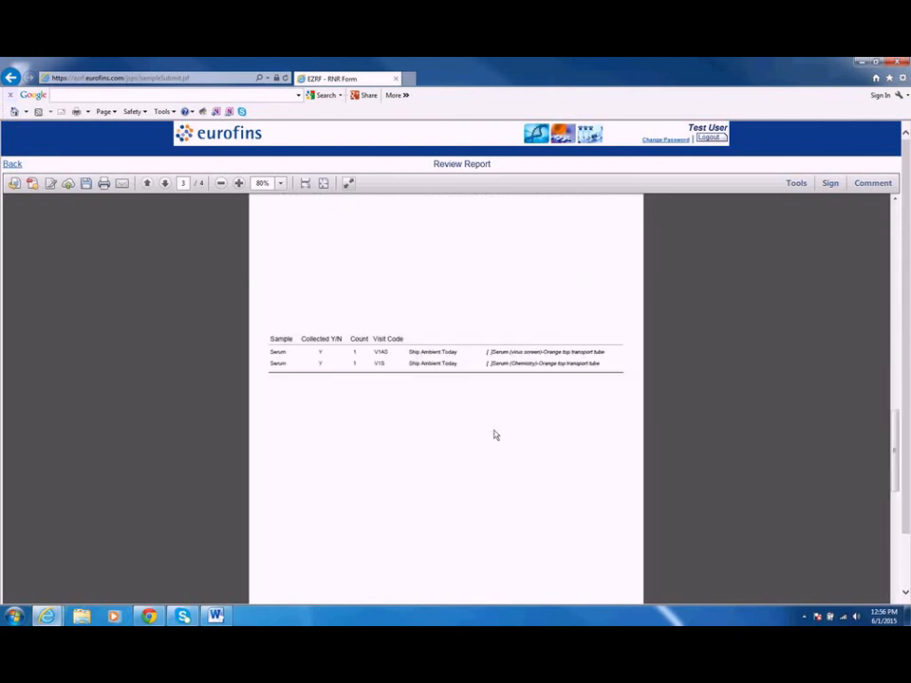
scroll(494, 435, "down", 5)
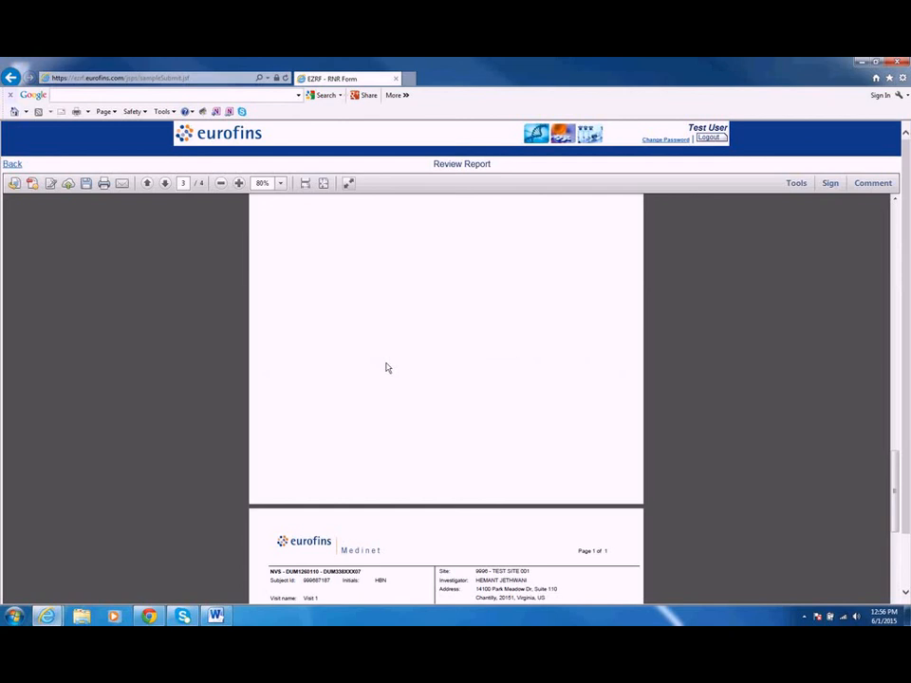
scroll(386, 367, "down", 5)
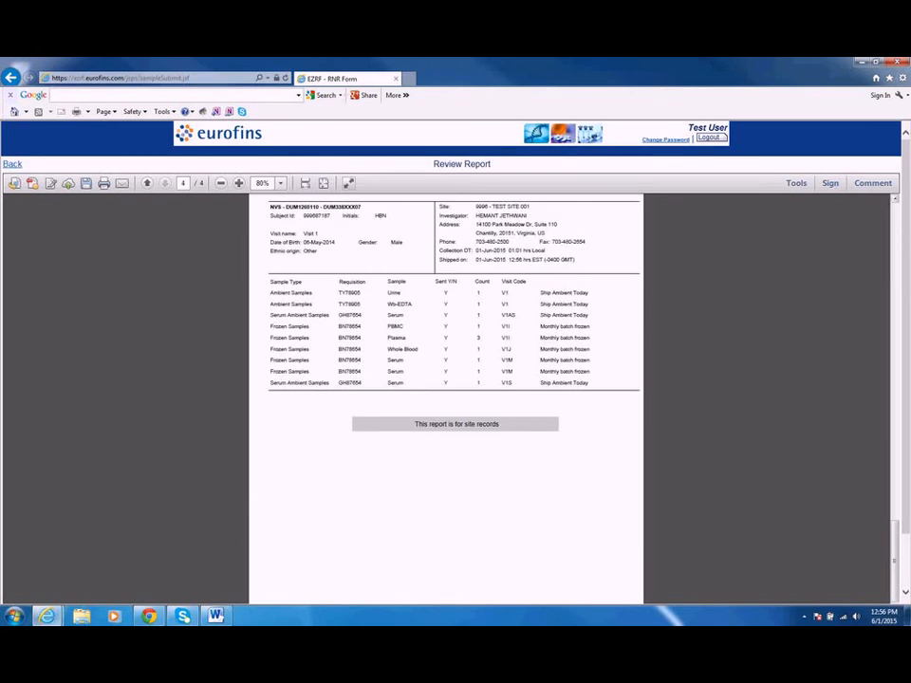
scroll(458, 483, "up", 1)
scroll(238, 393, "up", 10)
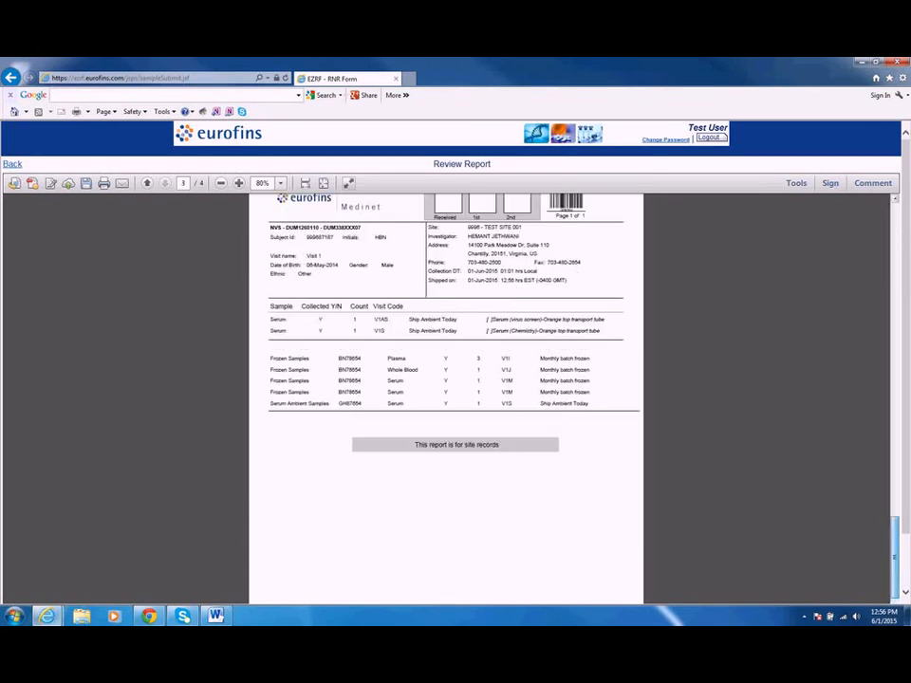
scroll(238, 392, "up", 15)
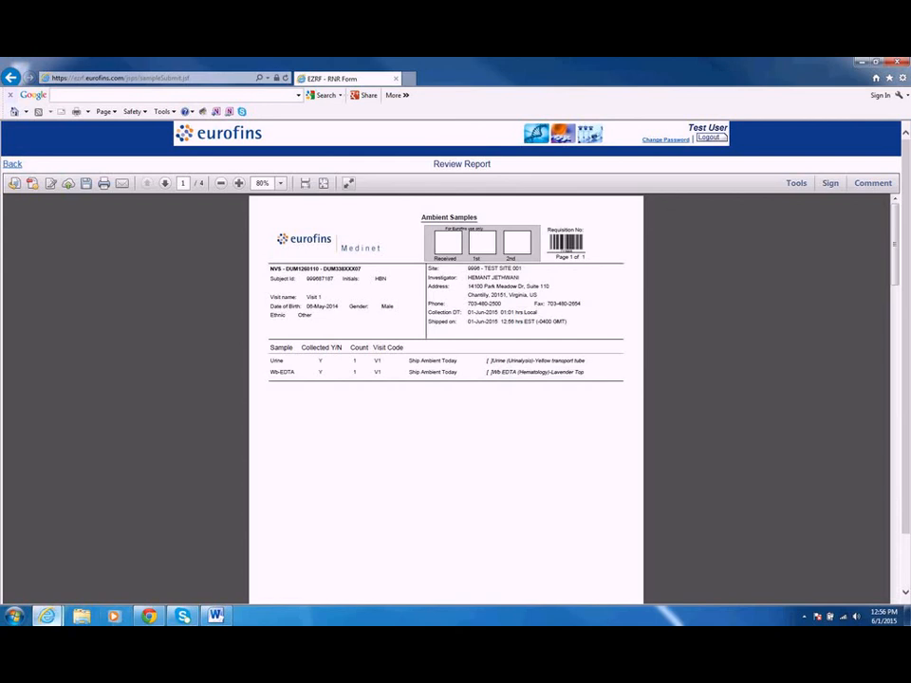
mouse_move(46, 616)
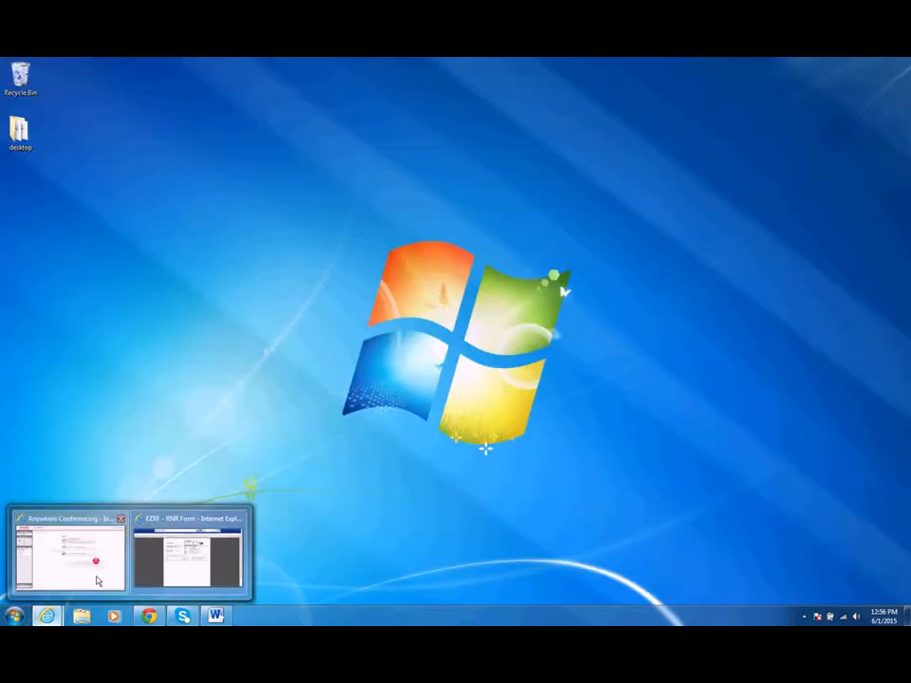
left_click(137, 581)
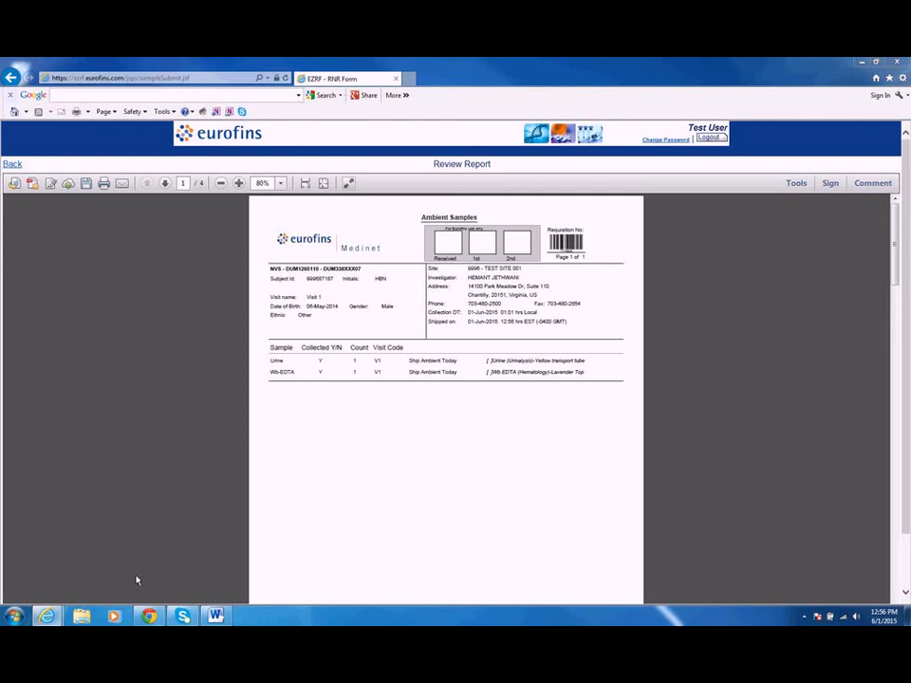